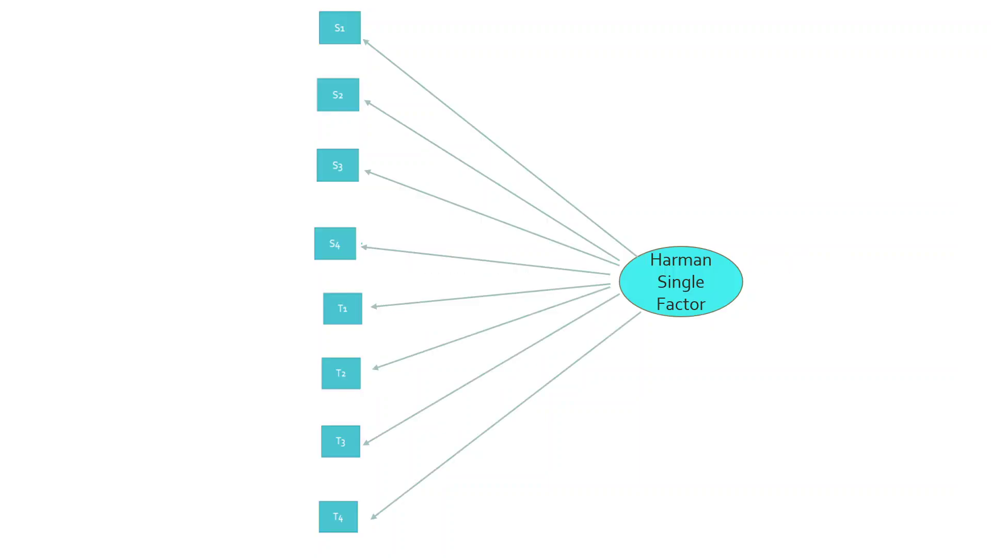
Step: Exit the slideshow to edit slide 18's Harman Single Factor diagram
key(Escape)
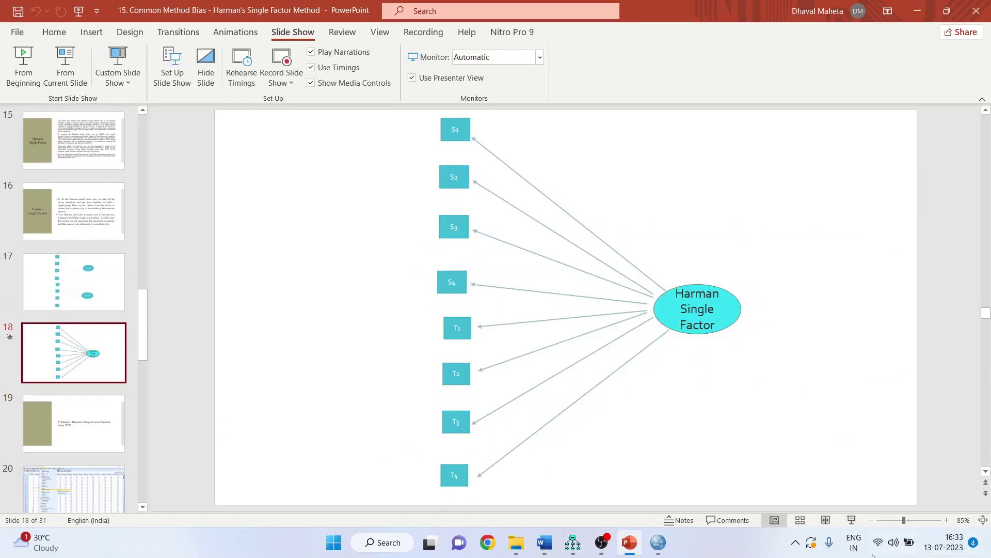
Step: Bring the Service Quality data forward and choose Analyze > Dimension Reduction > Factor
mouse_move(661, 537)
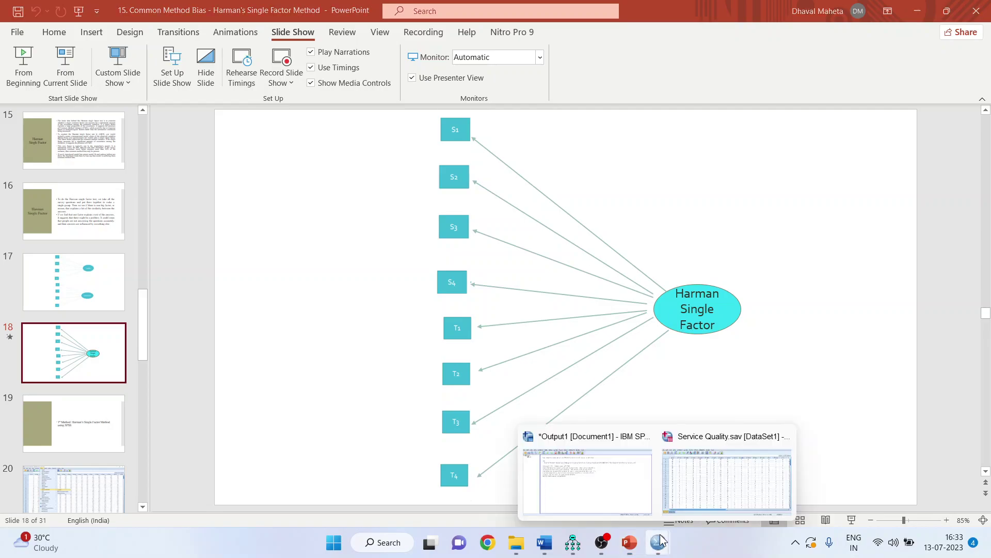
click(731, 488)
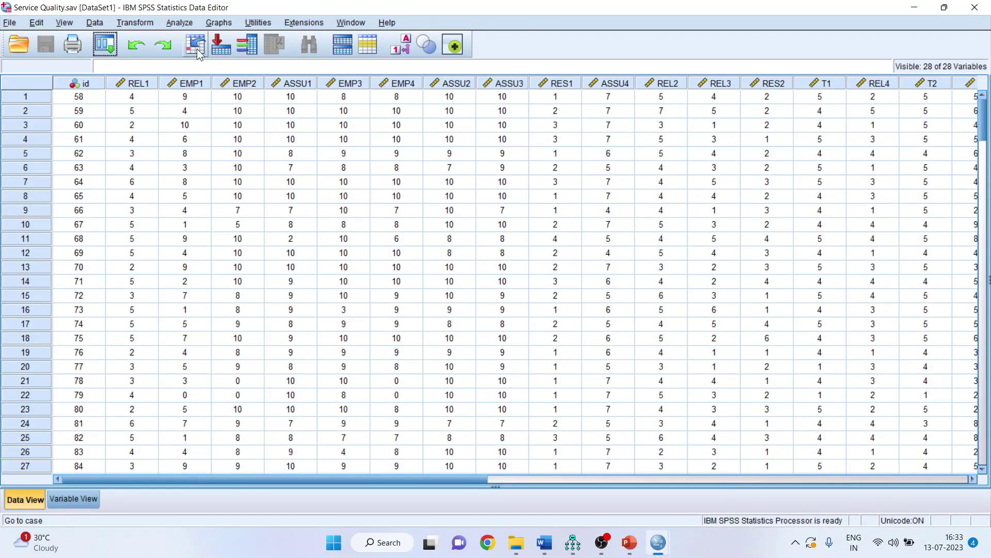
click(181, 24)
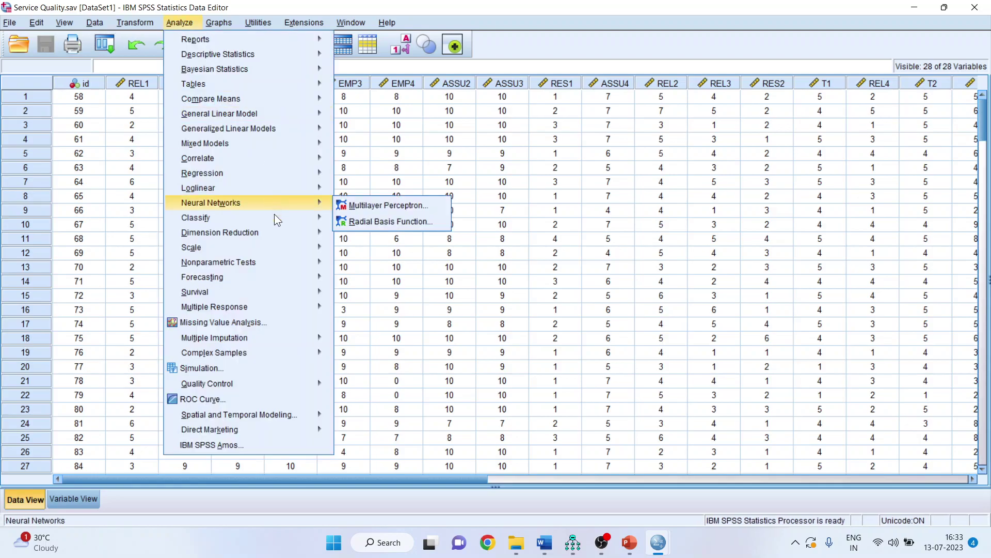
mouse_move(276, 231)
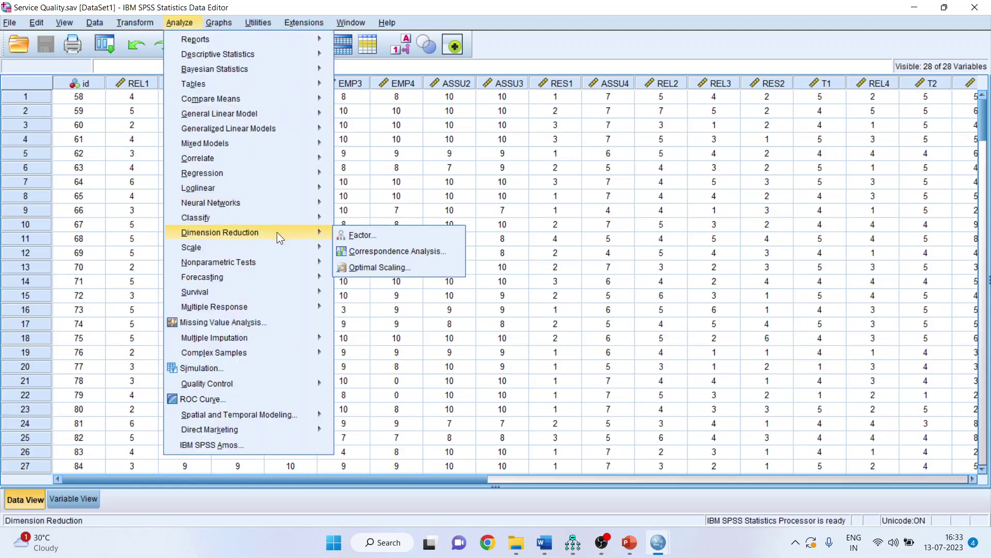
click(372, 239)
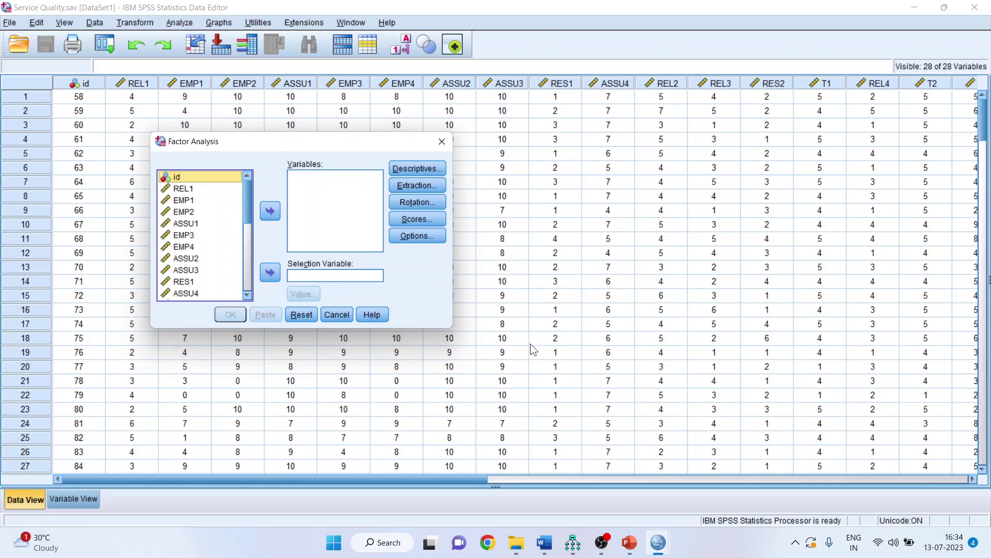
Step: Glance at the Amos CFA path diagram, then return to the SPSS factor setup
mouse_move(572, 544)
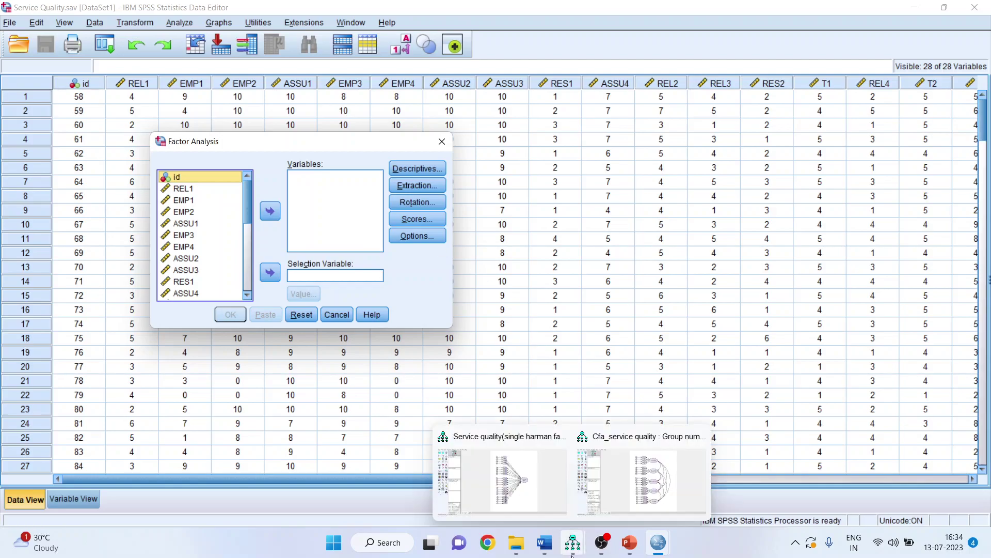
click(655, 473)
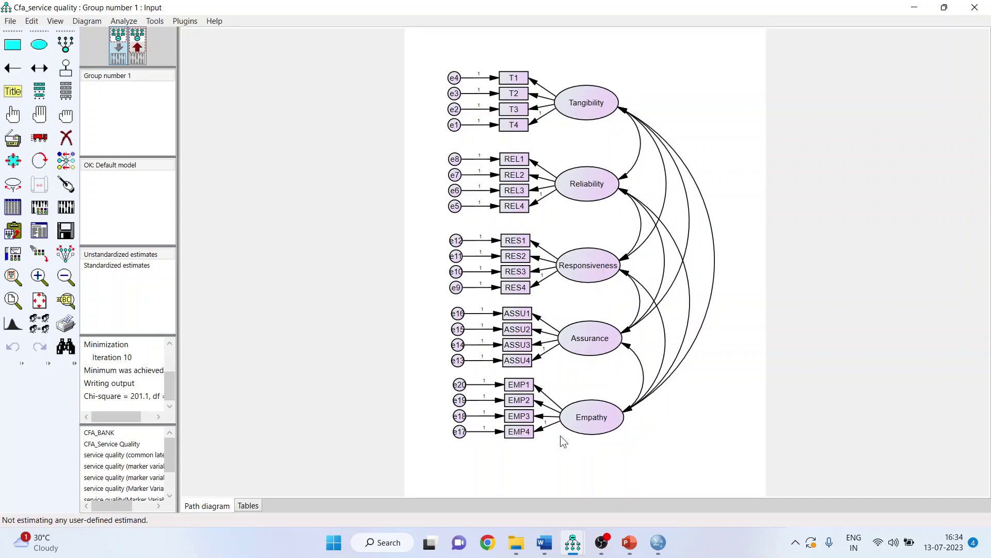
click(658, 548)
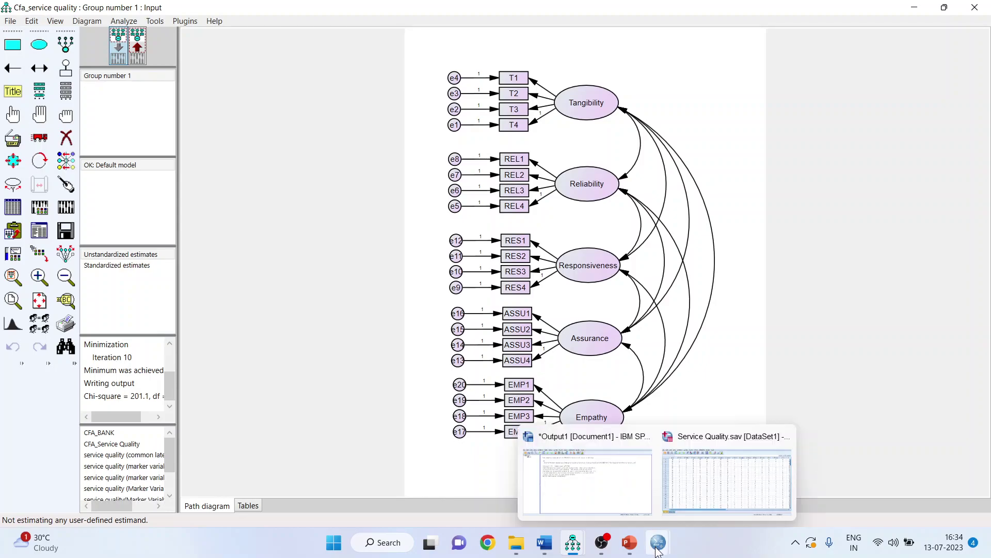
click(726, 488)
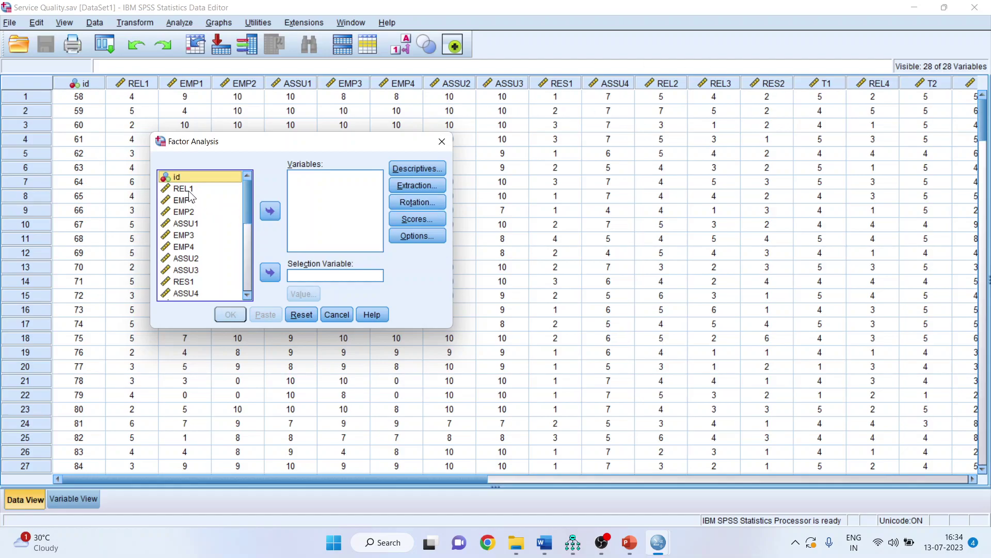
Step: Add the variables from REL1 through T4 to the factor analysis Variables list
click(189, 190)
key(shift+Down)
key(shift+Down)
key(shift+Down)
key(shift+Down)
key(shift+Down)
key(shift+Down)
key(shift+Down)
key(shift+Down)
key(shift+Down)
key(shift+Down)
key(shift+Down)
key(shift+Down)
key(shift+Down)
key(shift+Down)
key(shift+Down)
key(shift+Down)
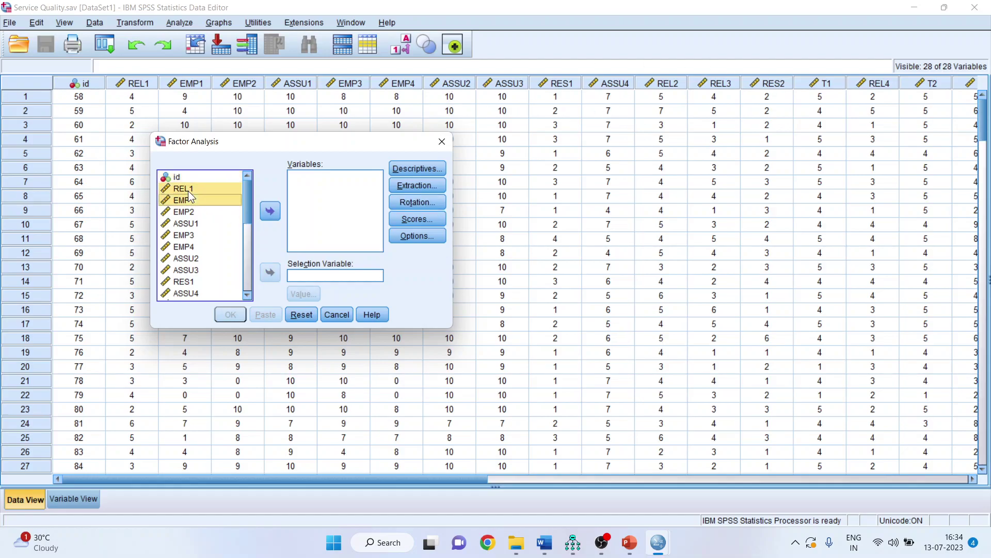
key(shift+Down)
key(shift+Down)
key(shift+Down)
key(shift+Down)
key(shift+Down)
key(shift+Down)
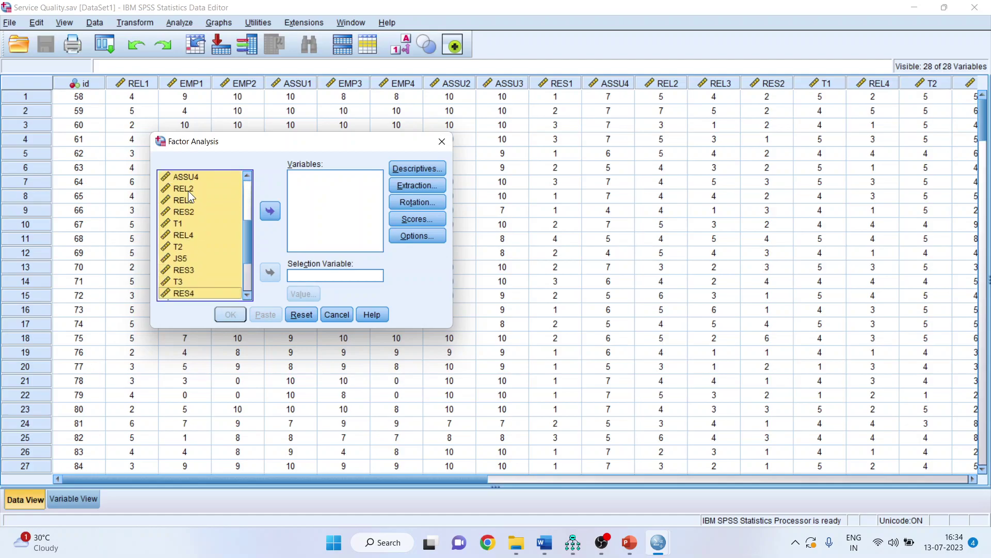
key(shift+Up)
key(shift+Up)
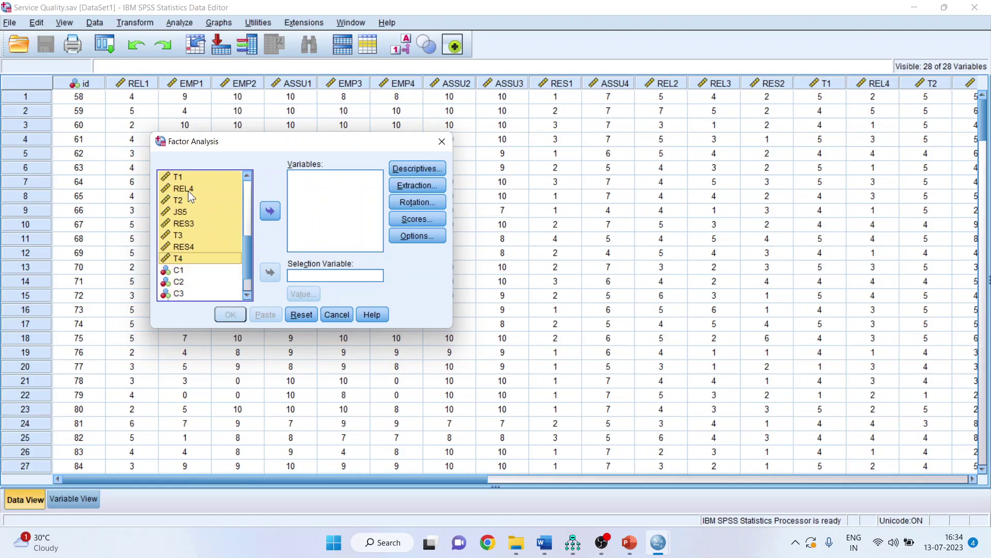
click(270, 211)
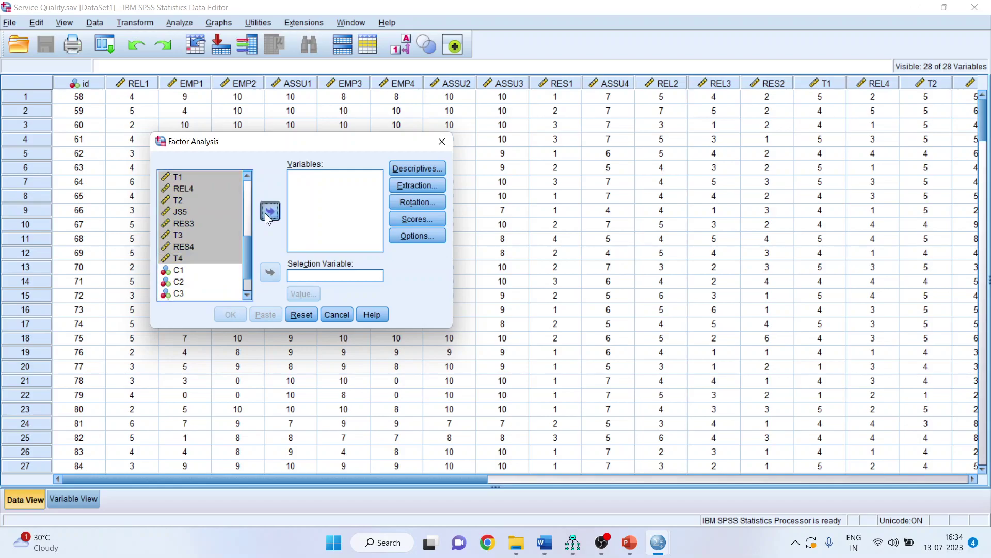
Step: After checking the Amos CFA diagram, remove JS5 from the analysis variables
mouse_move(573, 543)
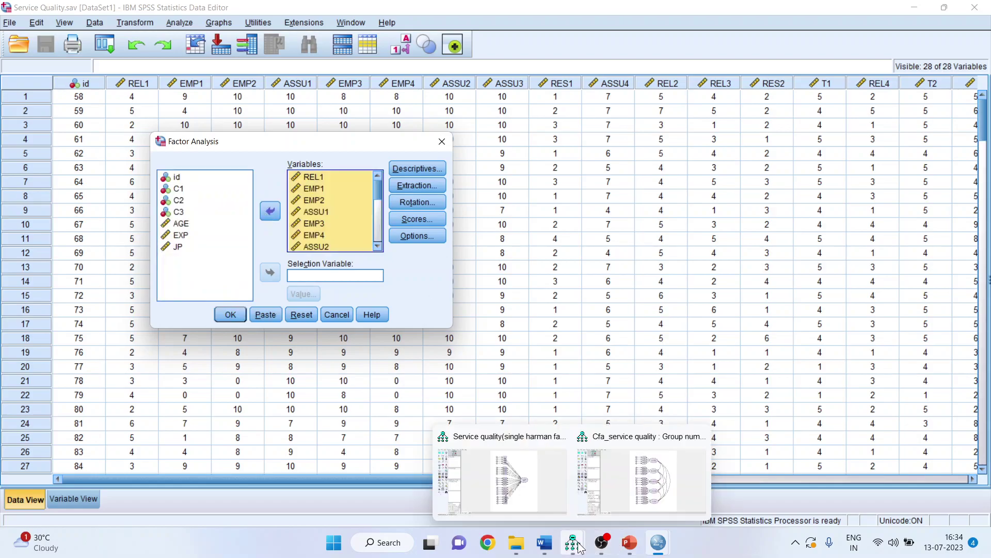
click(675, 488)
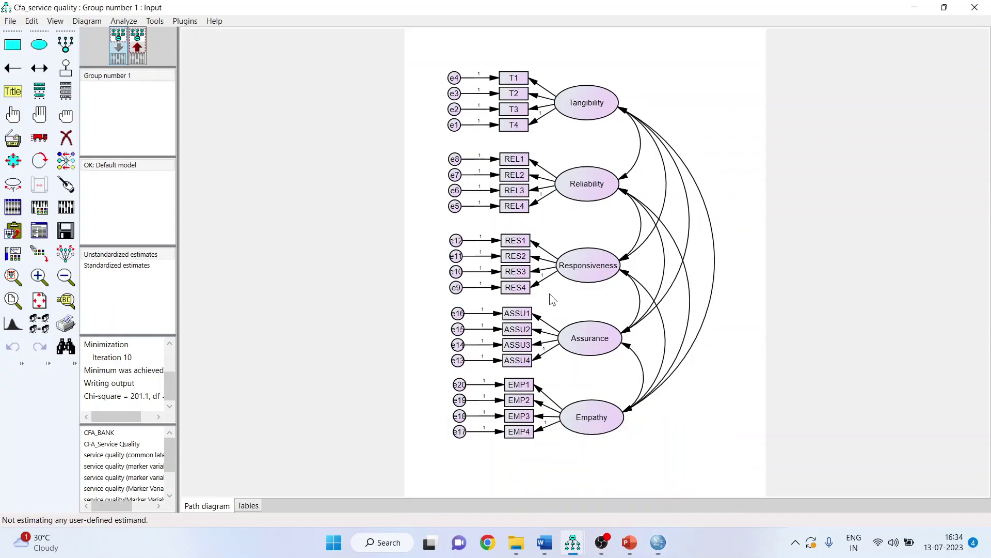
mouse_move(659, 542)
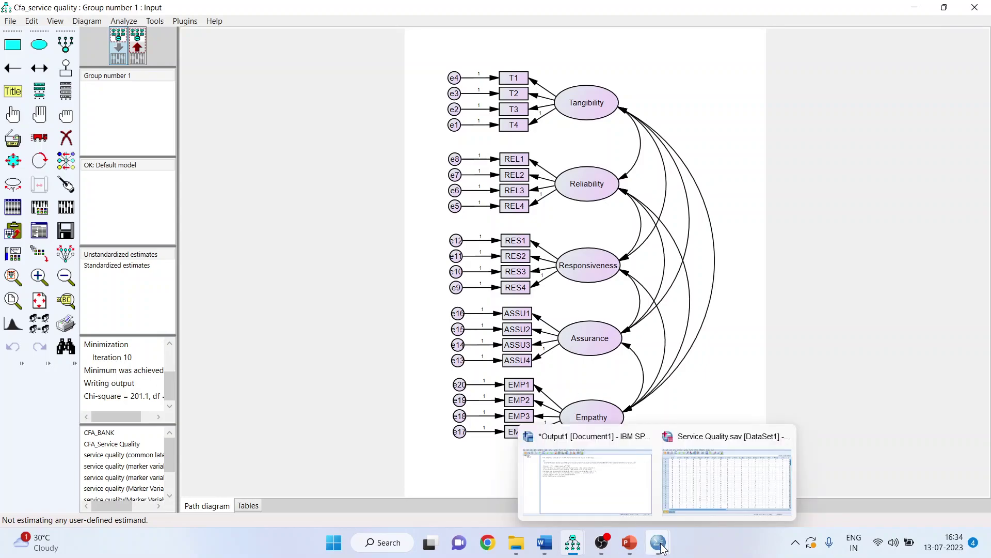
click(701, 489)
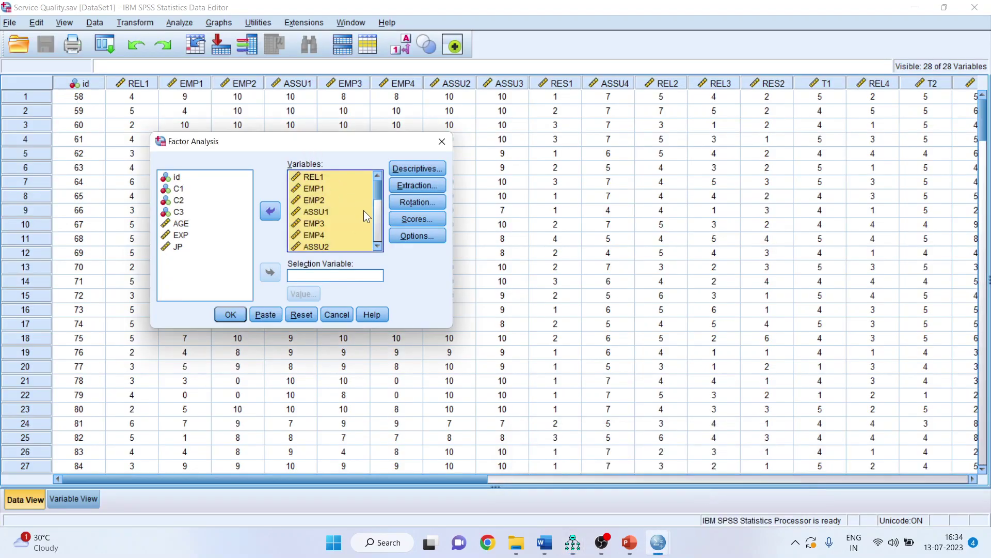
drag(379, 193, 379, 230)
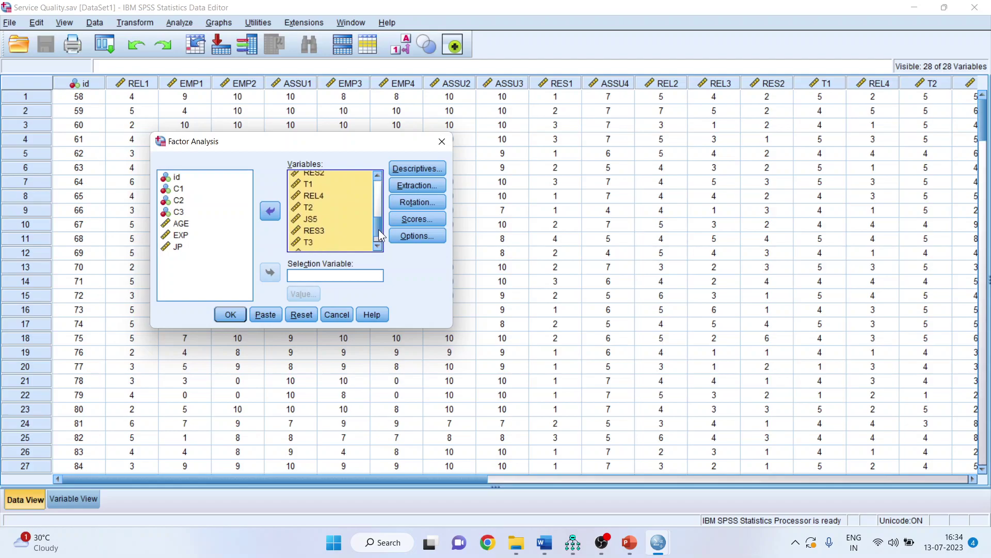
click(314, 218)
click(270, 211)
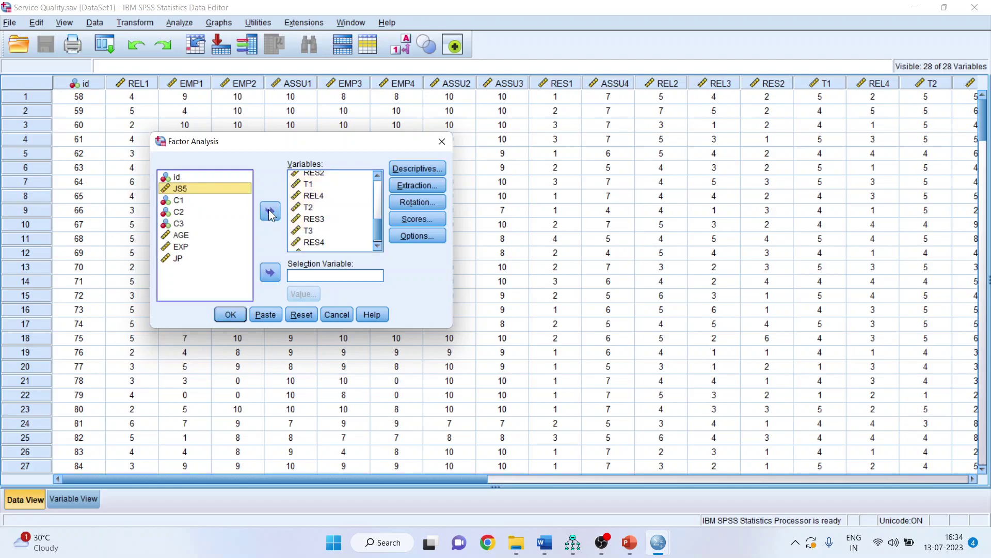
drag(378, 232, 377, 190)
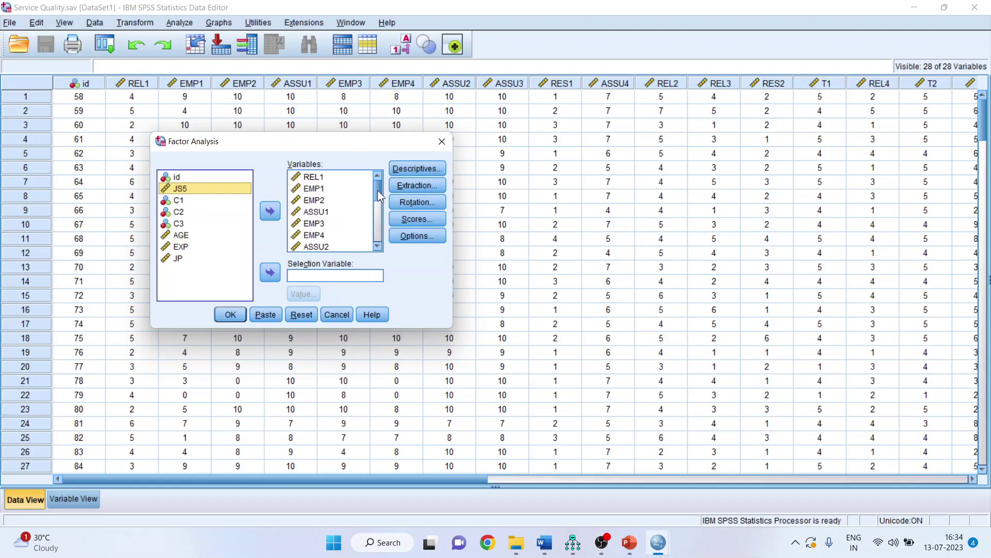
Step: Set extraction to a fixed 1 factor and choose Varimax rotation
click(427, 185)
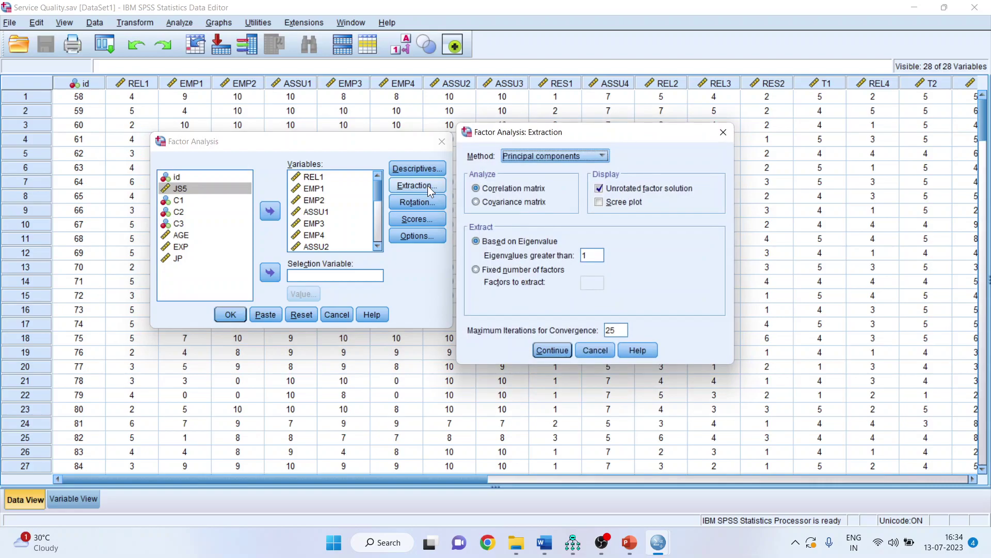
click(476, 269)
click(591, 285)
text(1)
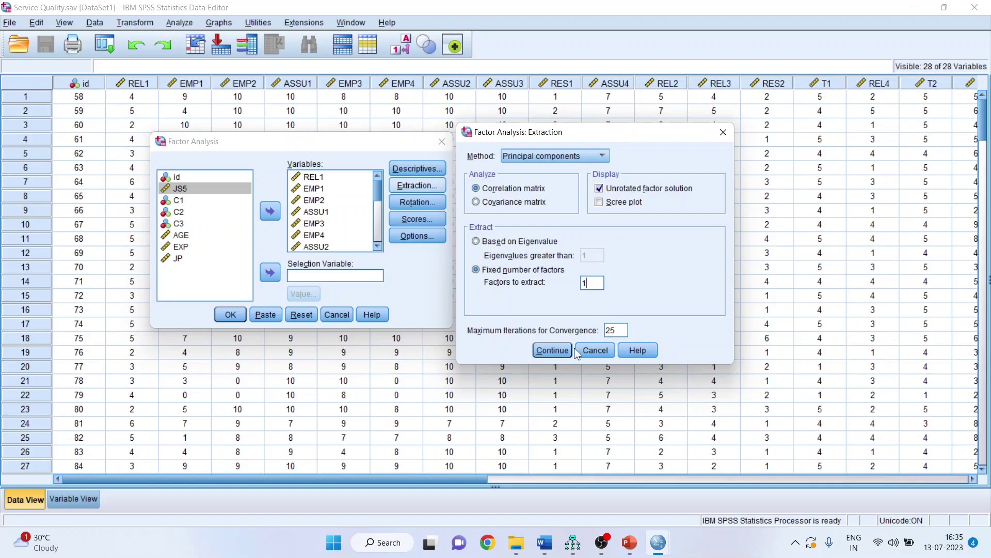
click(552, 351)
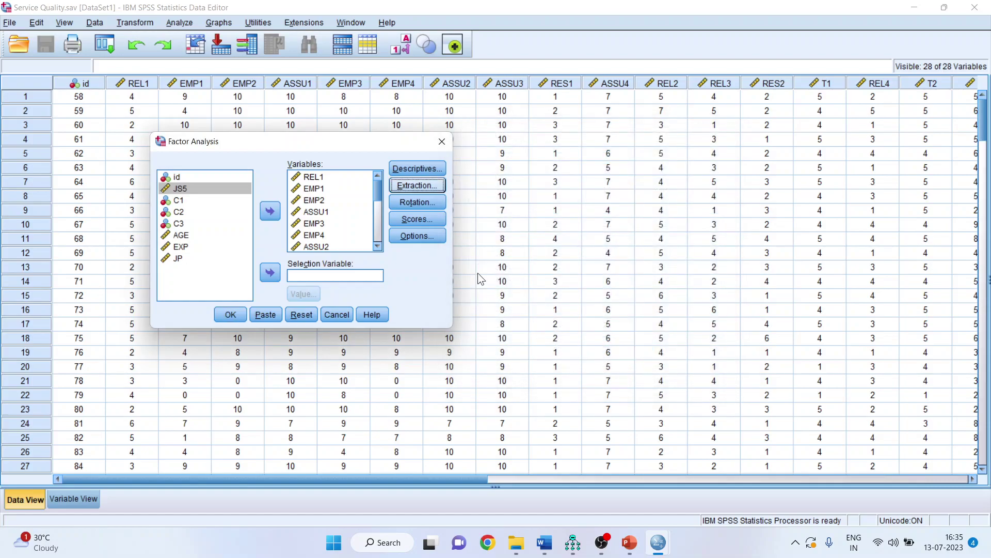
click(418, 203)
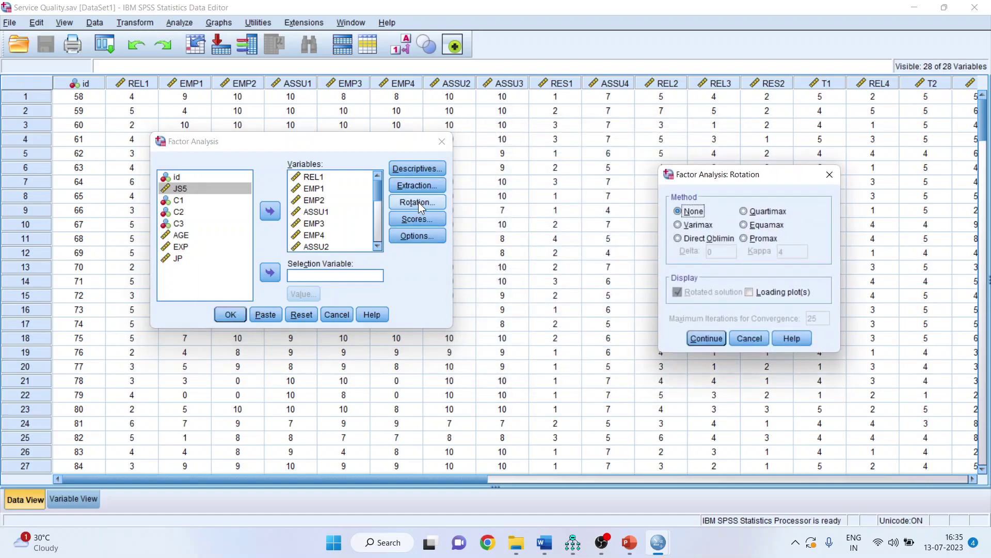
click(679, 228)
click(707, 338)
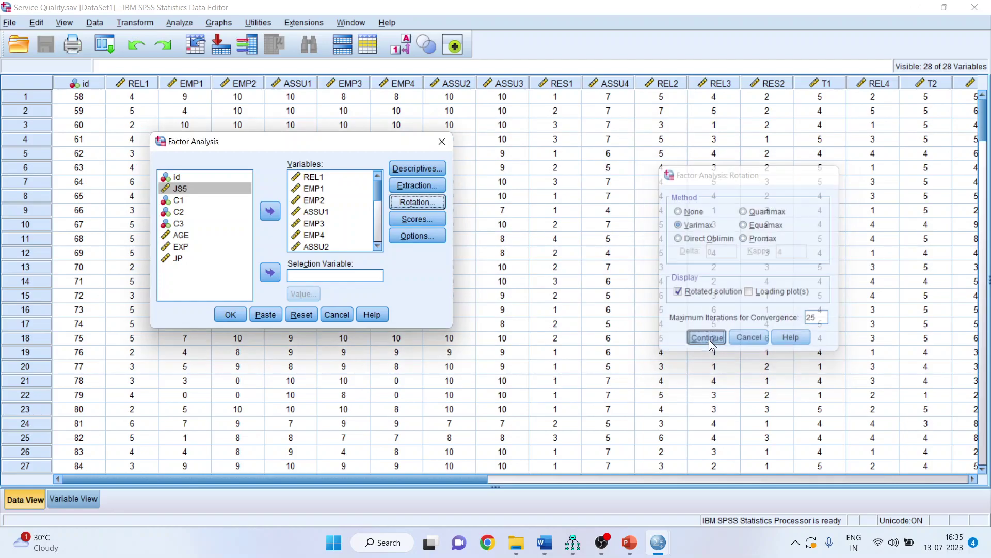
Step: Sort loadings by size, suppress coefficients below 0.4, and run the factor analysis
click(426, 238)
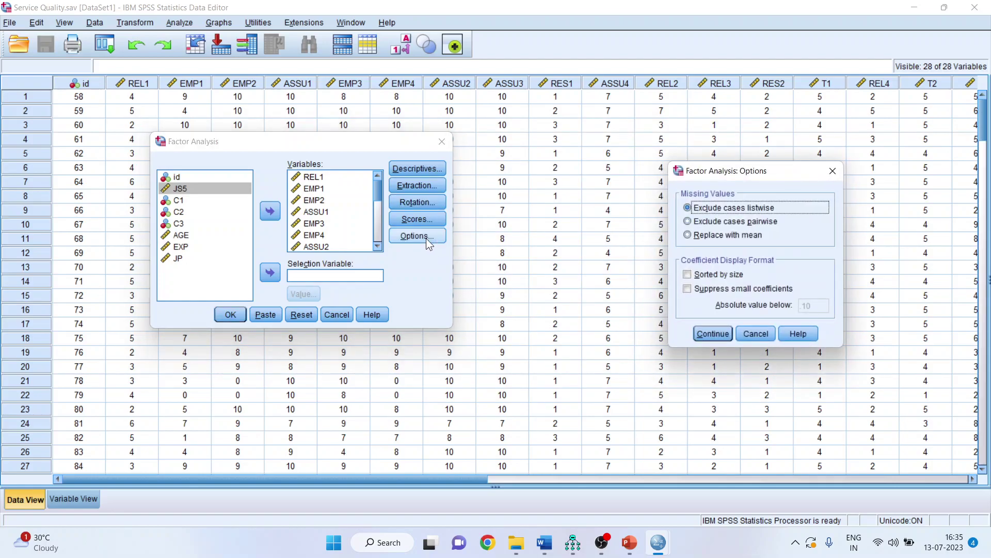
click(688, 274)
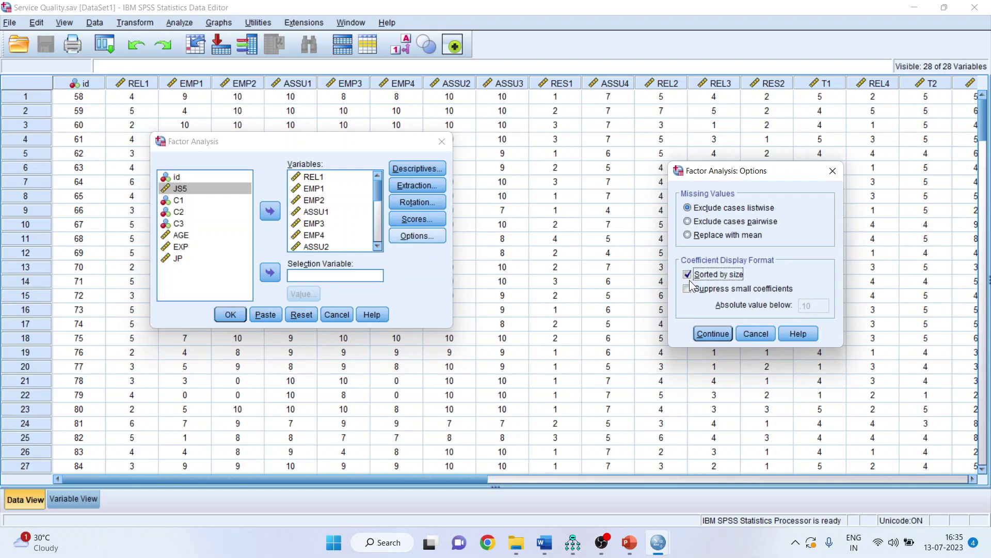
click(688, 288)
double_click(812, 307)
text(0.4)
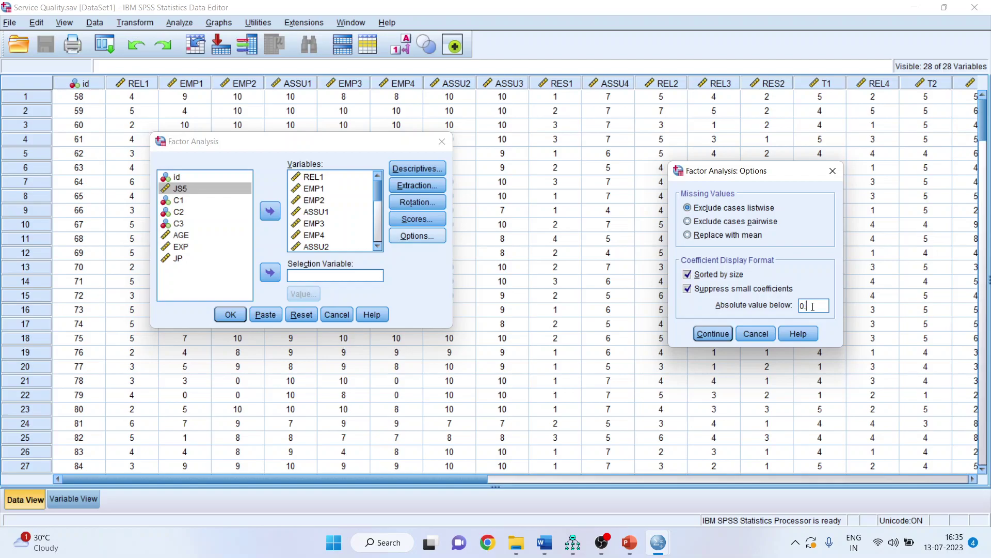
click(717, 333)
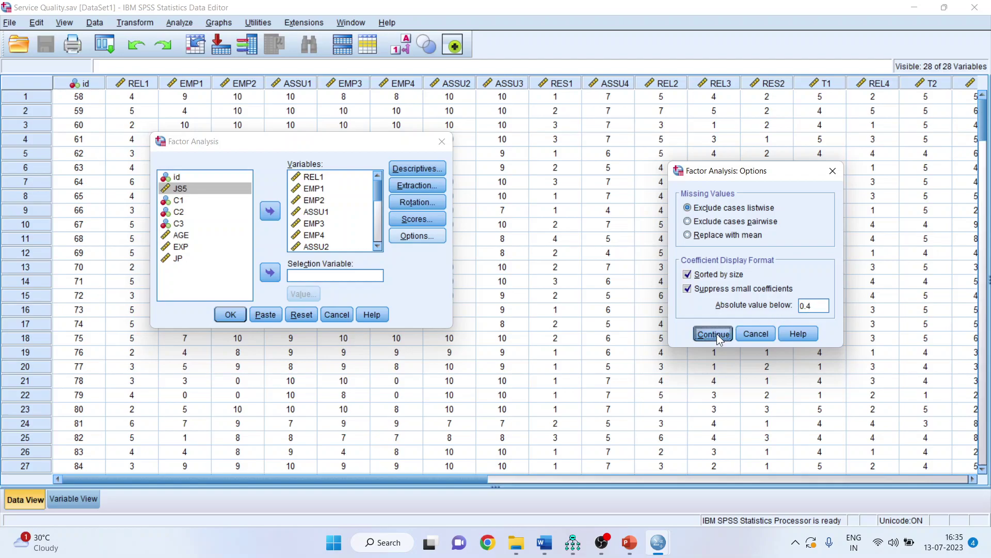
click(232, 316)
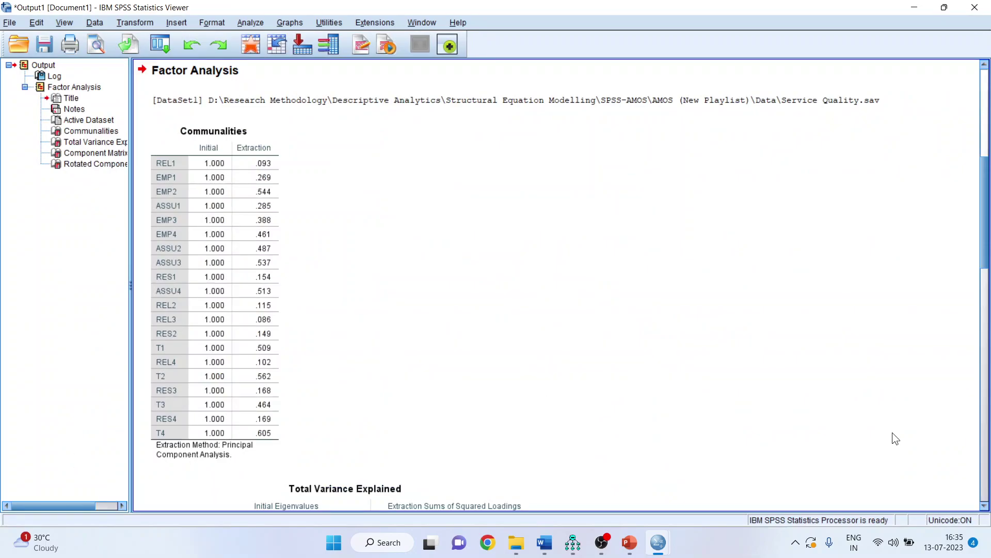
Step: Show Total Variance Explained (one component, 33.295%), then switch to the Amos Cfa_service quality window
drag(984, 507, 984, 507)
click(389, 206)
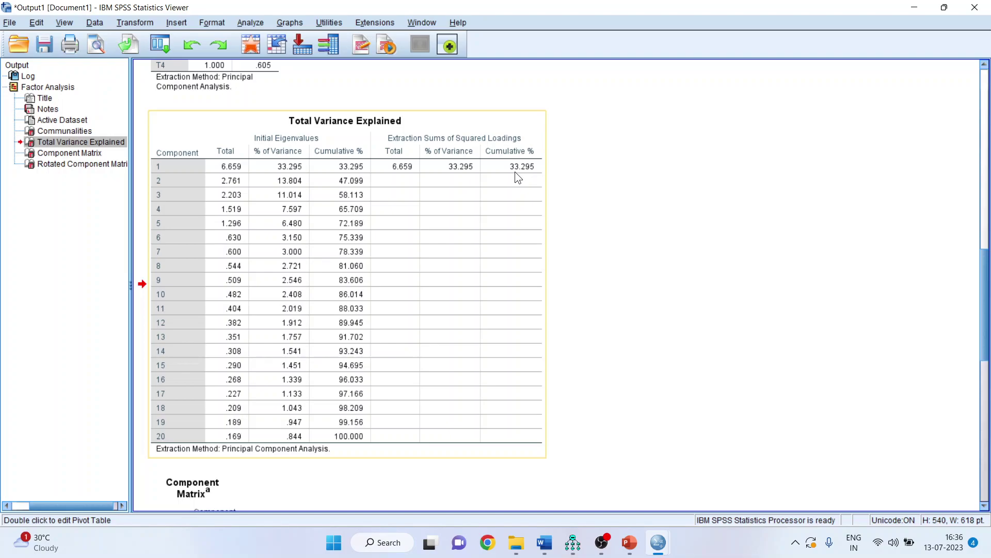
mouse_move(573, 545)
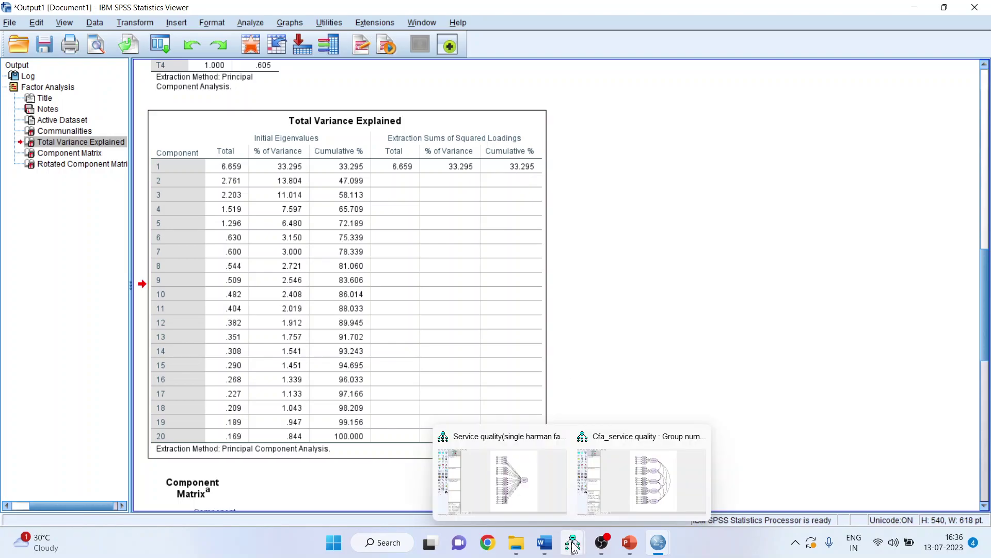
click(668, 480)
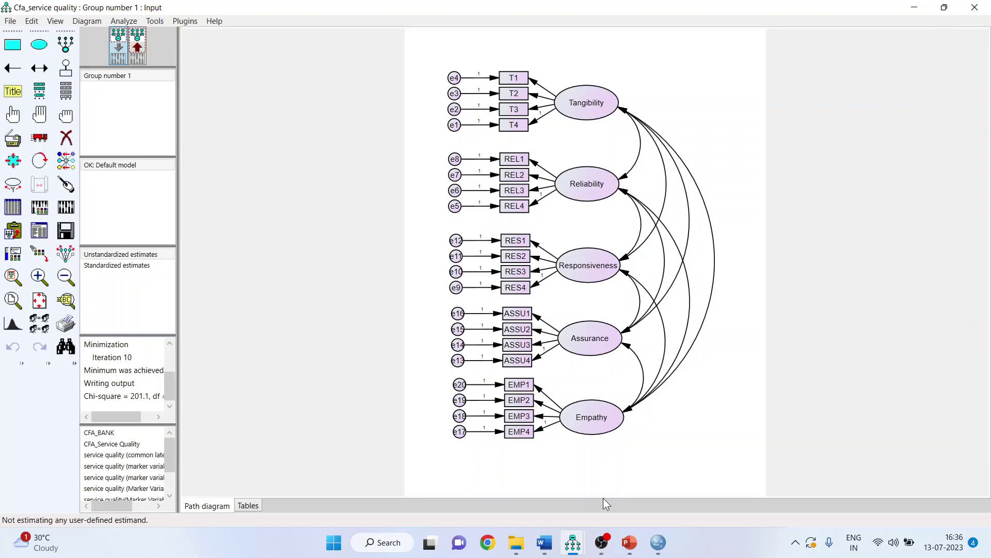
Step: Estimate the single Harman factor model and open its text output (chi-square 1229.610, df 170)
mouse_move(573, 543)
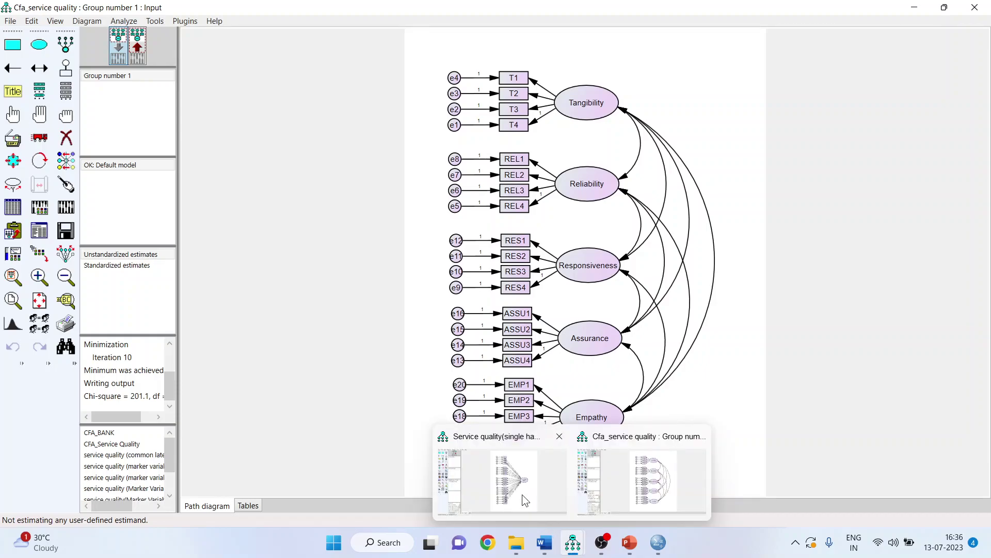
click(522, 494)
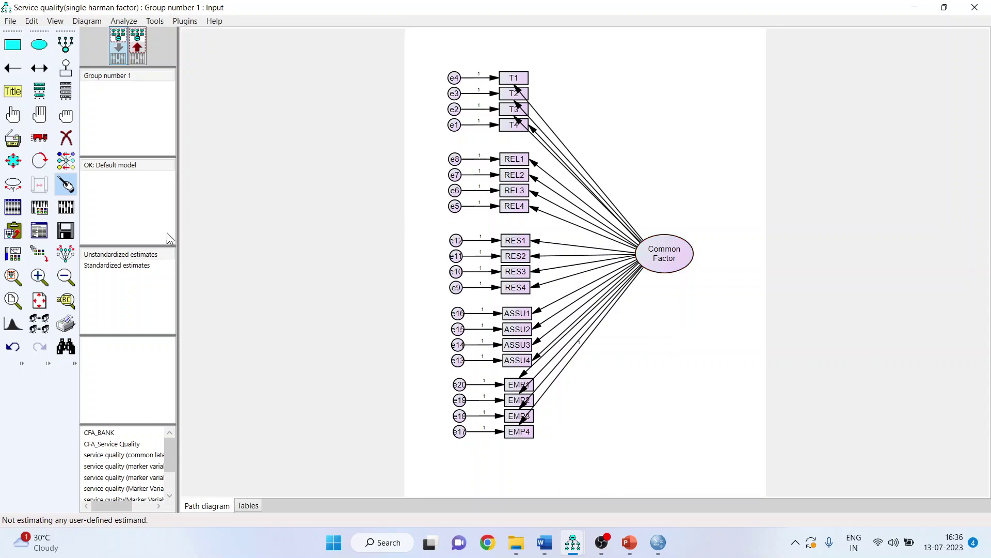
click(66, 208)
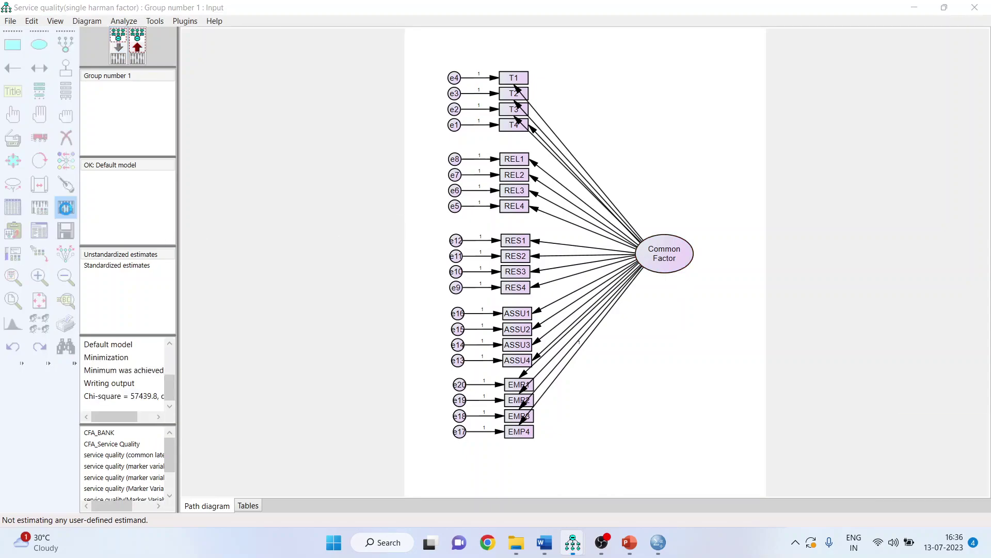
click(35, 234)
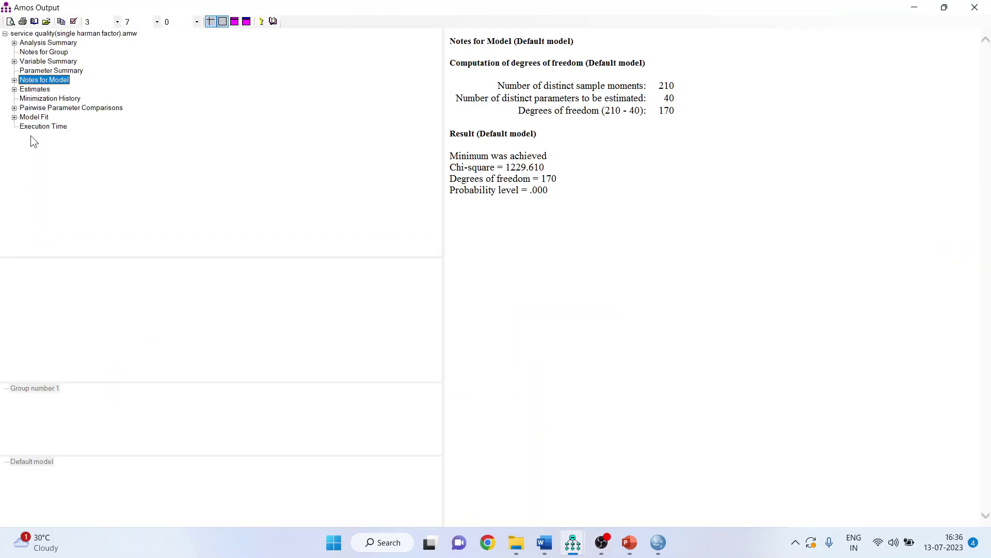
Step: Check the single-factor Model Fit down to RMSEA .177, then switch back to Cfa_service quality
click(31, 117)
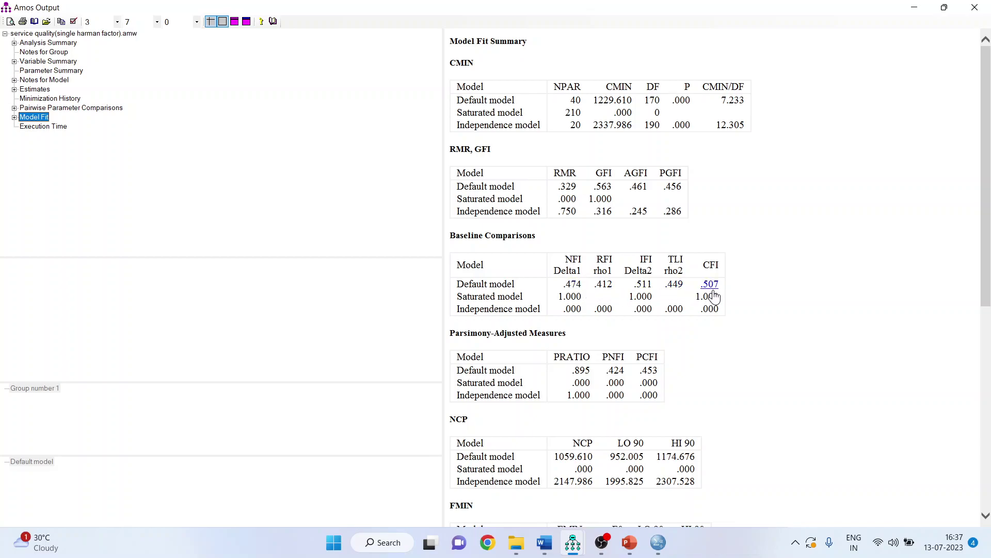
click(986, 480)
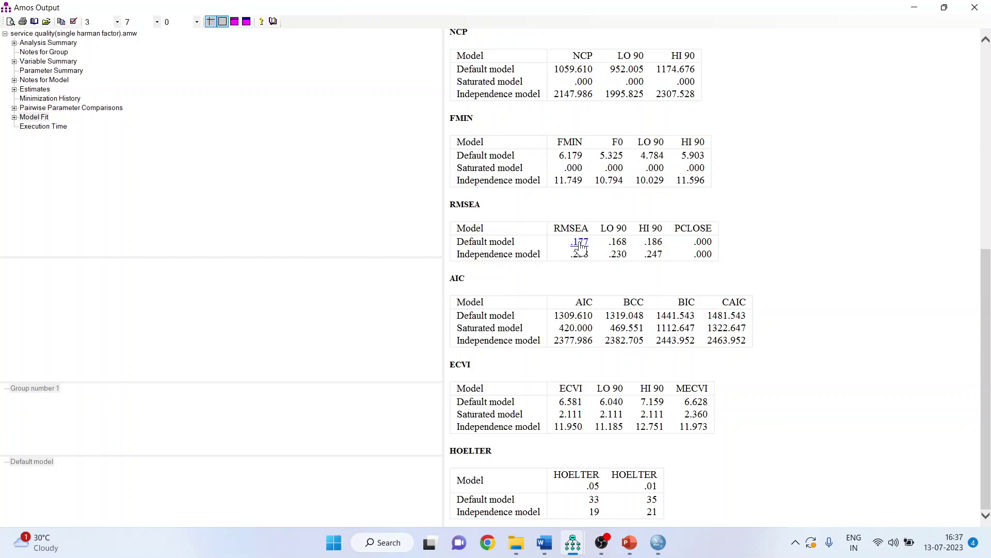
mouse_move(574, 548)
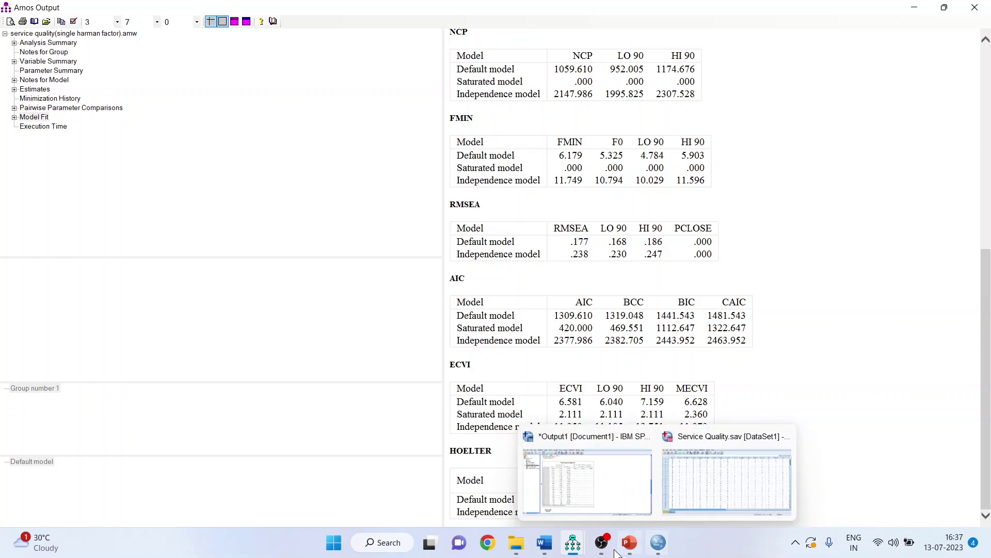
click(579, 479)
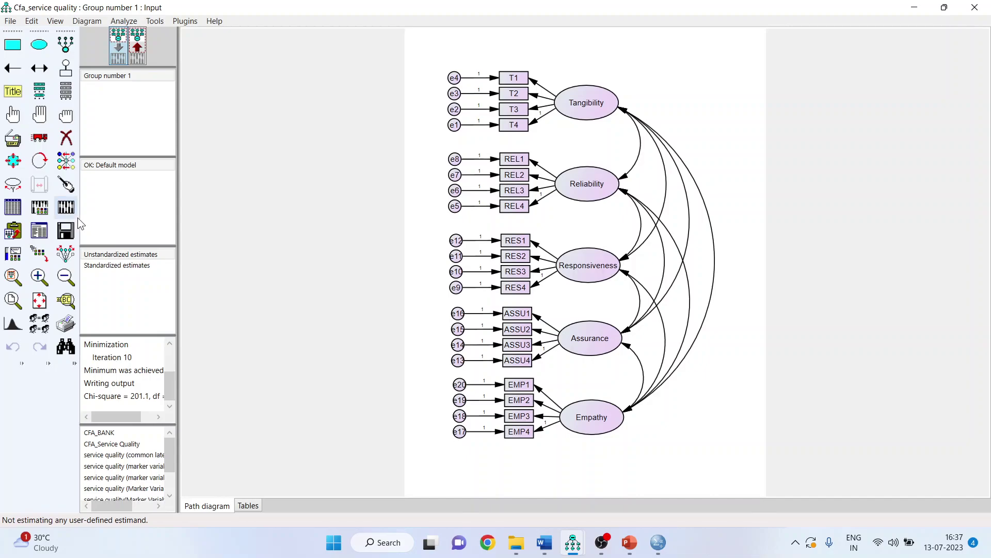
Step: Open the CFA text output's Model Fit and scroll to RMSEA .036 (CMIN/DF 1.257, CFI .981)
click(36, 236)
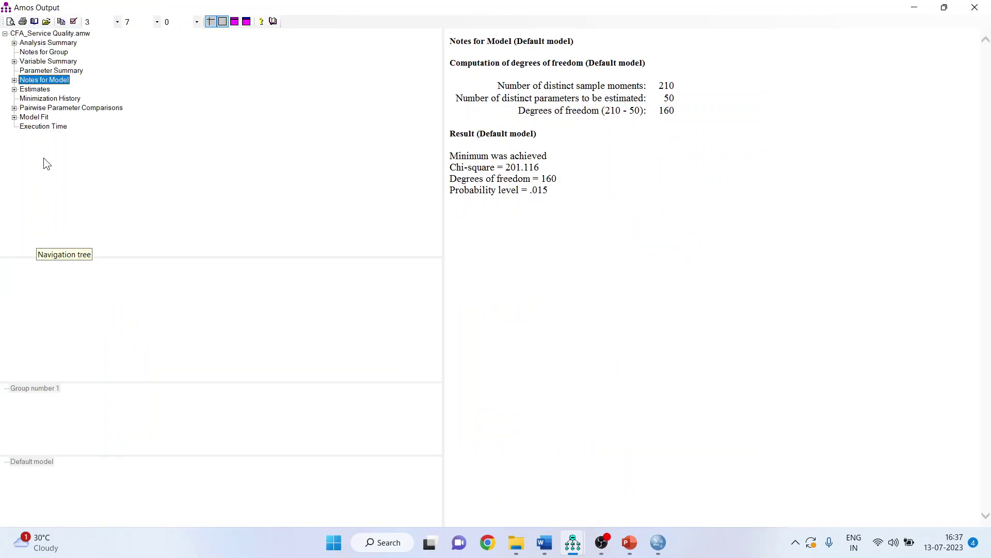
click(34, 117)
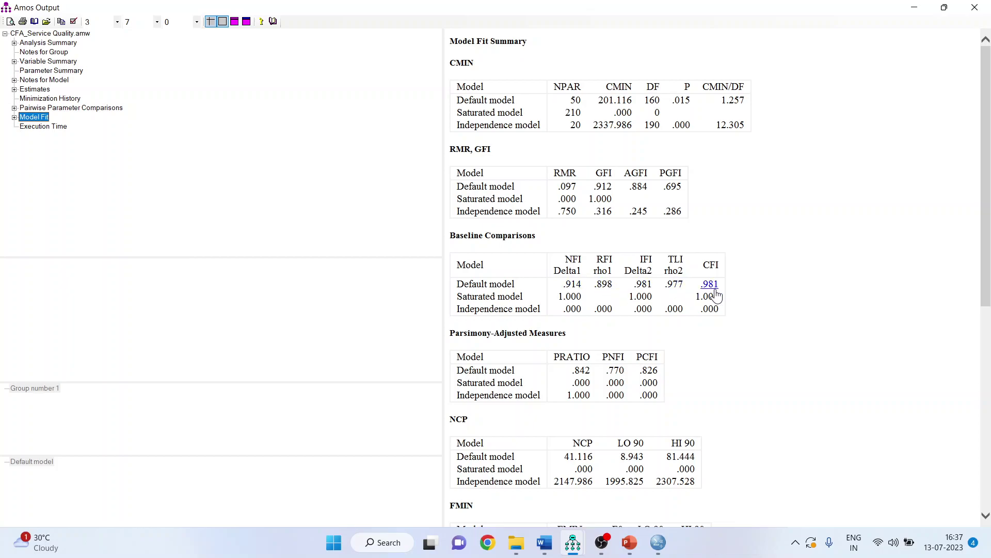
click(987, 467)
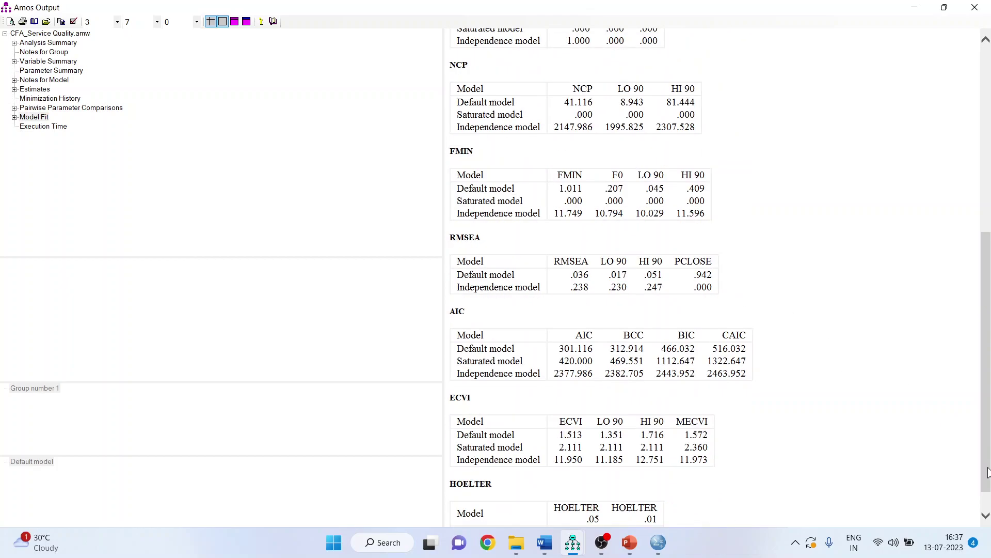